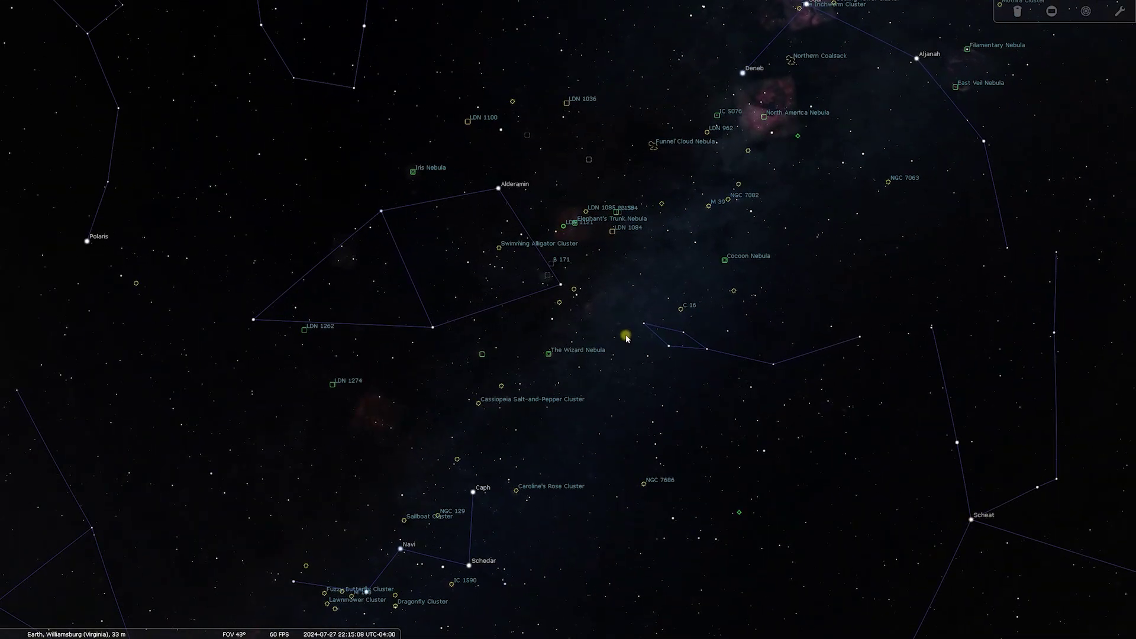
# - Select the Elephant's Trunk Nebula in Cepheus and bring it up close in the sky view
pyautogui.scroll(4, 626, 338)
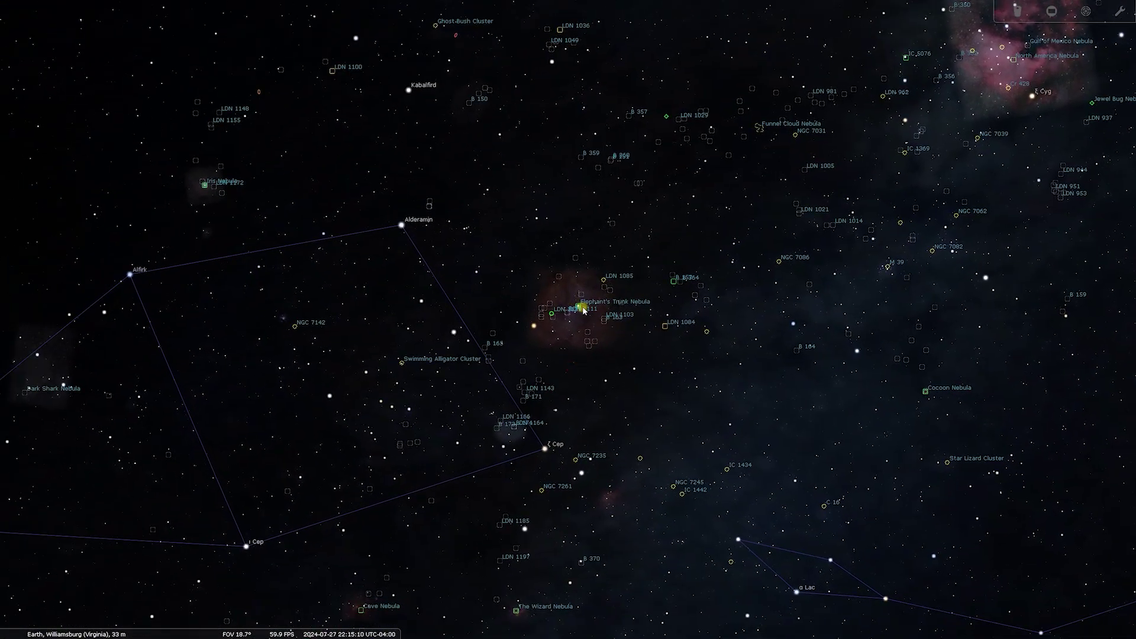
pyautogui.click(583, 308)
pyautogui.scroll(3, 586, 317)
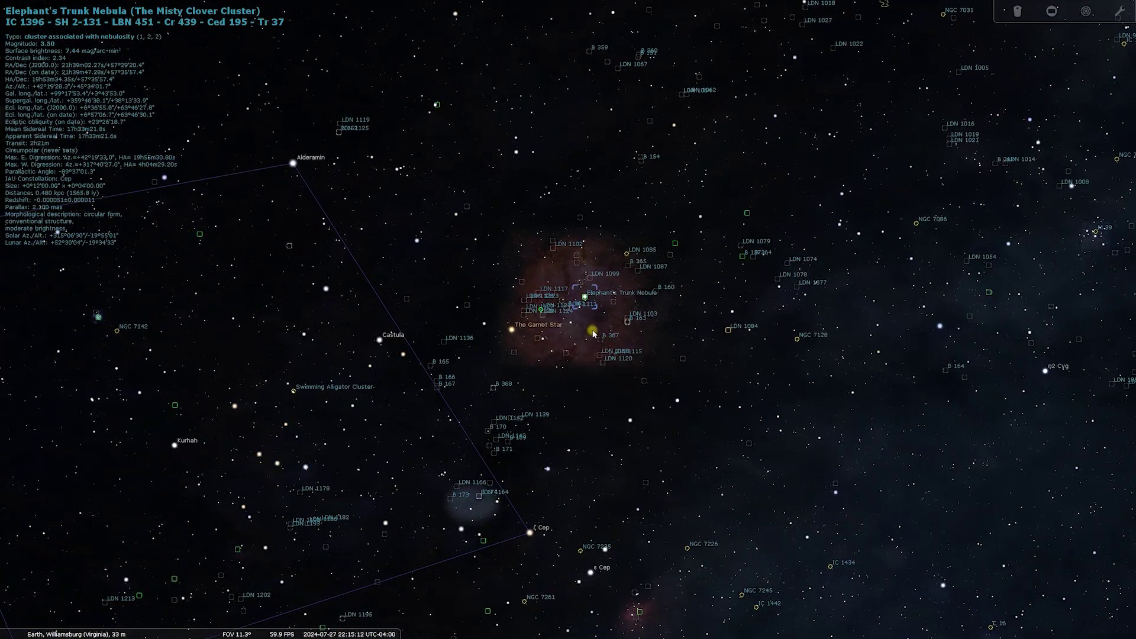
pyautogui.scroll(2, 593, 333)
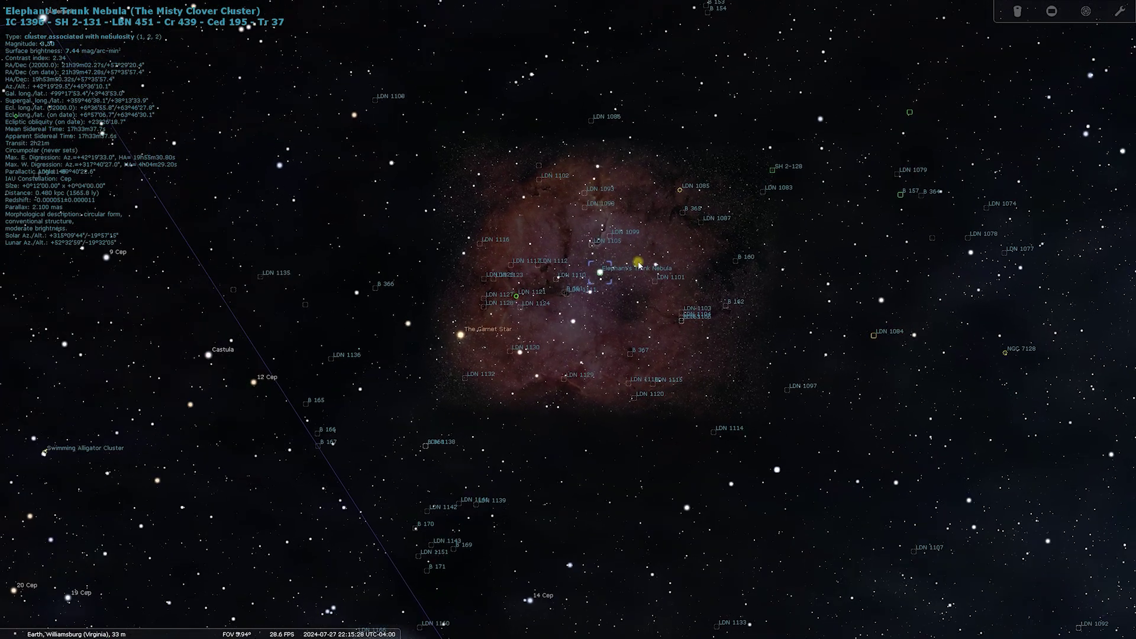
pyautogui.scroll(3, 639, 265)
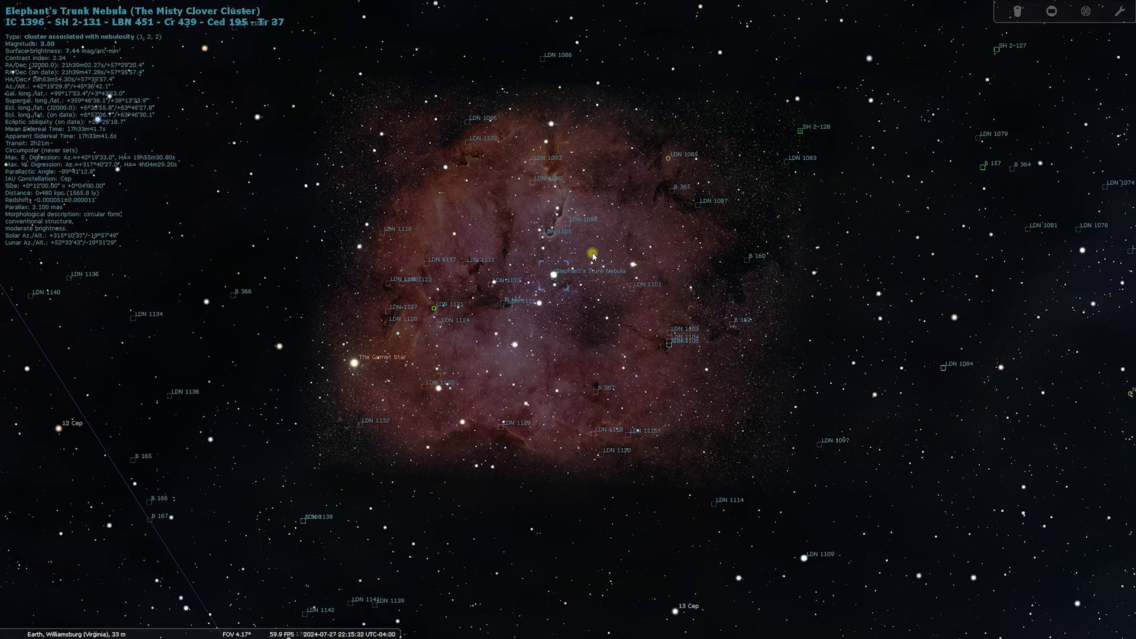
pyautogui.scroll(1, 594, 256)
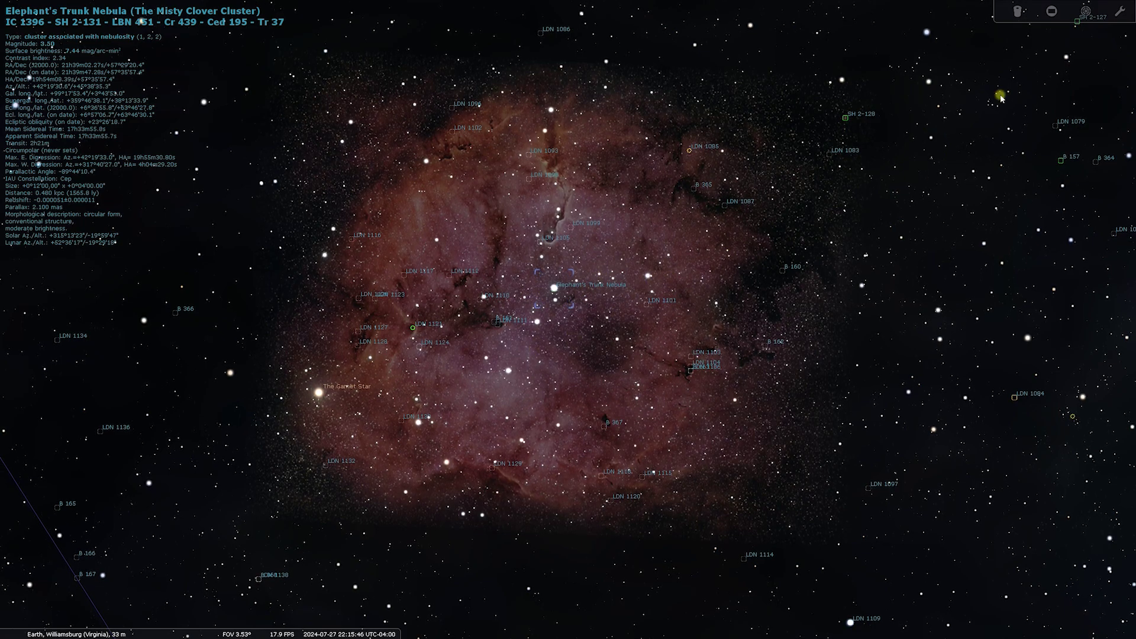
# - Show the ZWO 2600MC sensor frame around the nebula and switch the view to an equatorial mount
pyautogui.click(1052, 11)
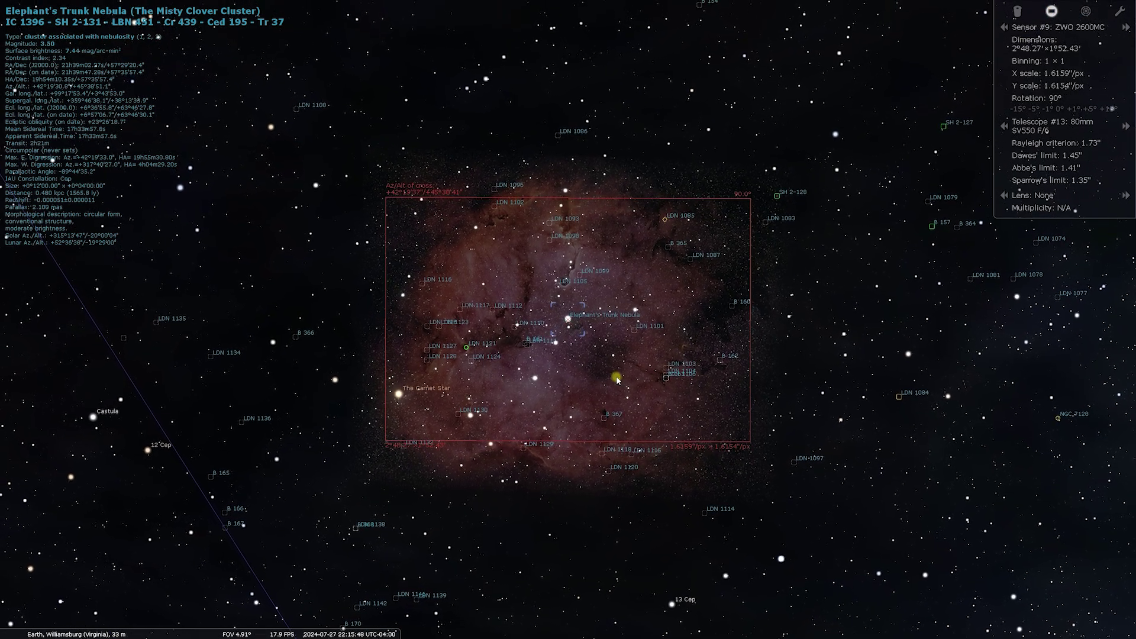
pyautogui.click(185, 629)
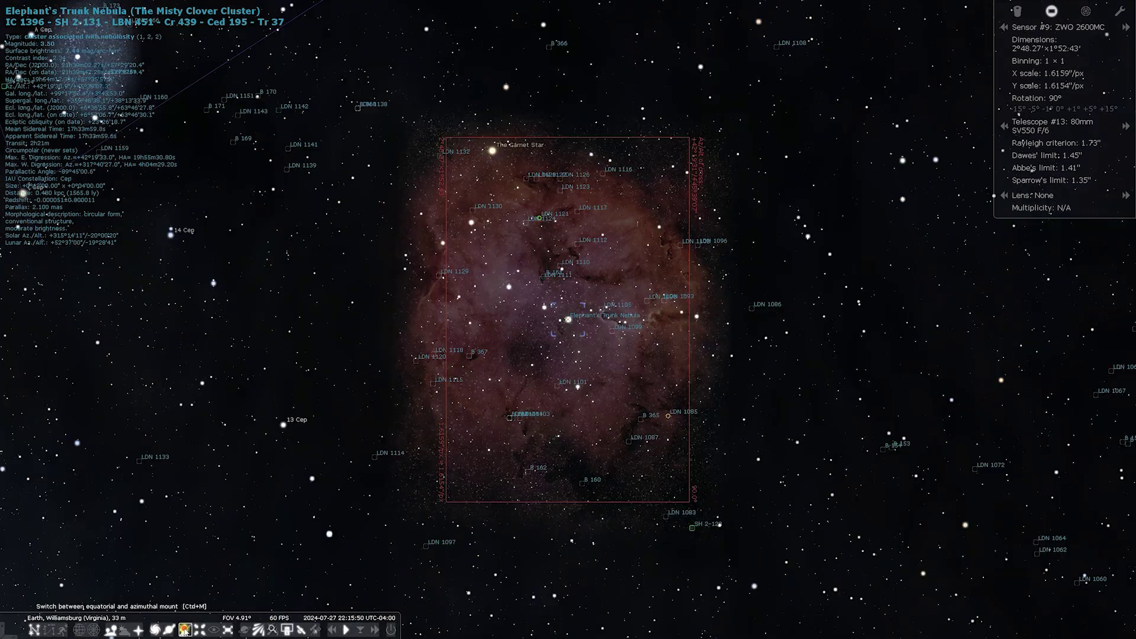
pyautogui.scroll(2, 578, 308)
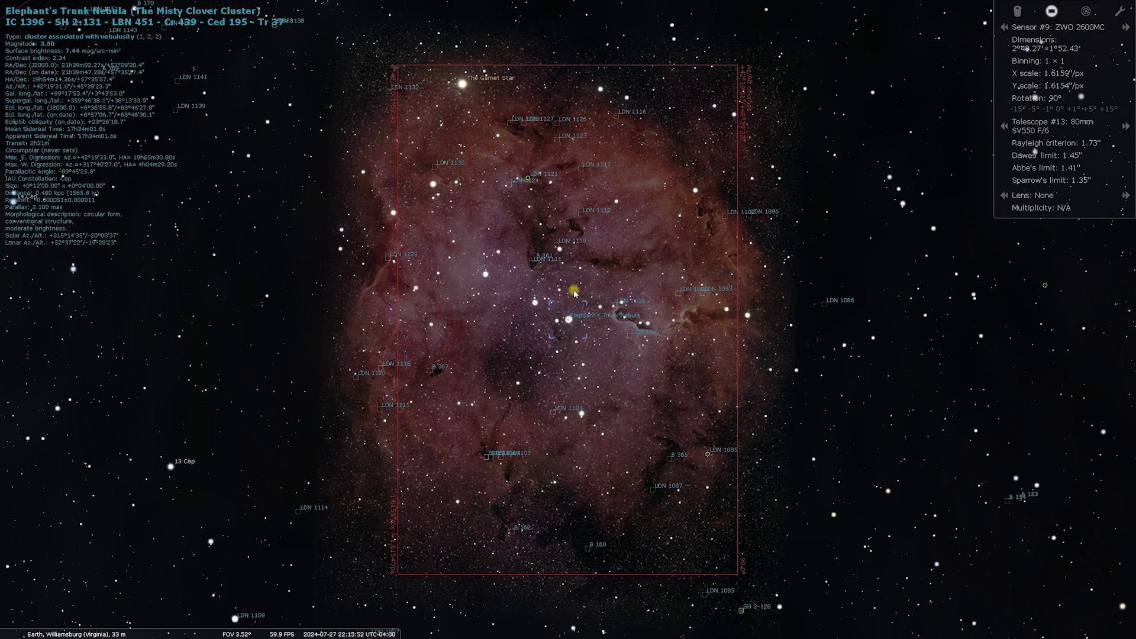
pyautogui.scroll(-1, 578, 312)
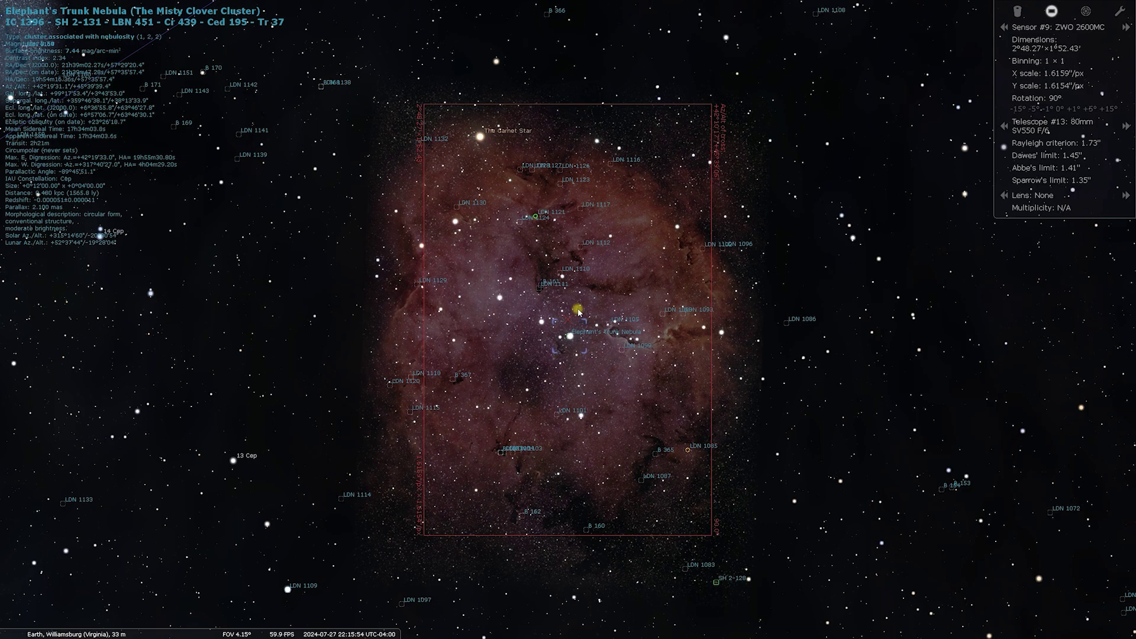
# - Preview the nebula's framing with the 80mm SV550 F/4.8 telescope and return to the 80mm SV550 F/6
pyautogui.click(1004, 126)
pyautogui.click(1126, 126)
pyautogui.click(1125, 126)
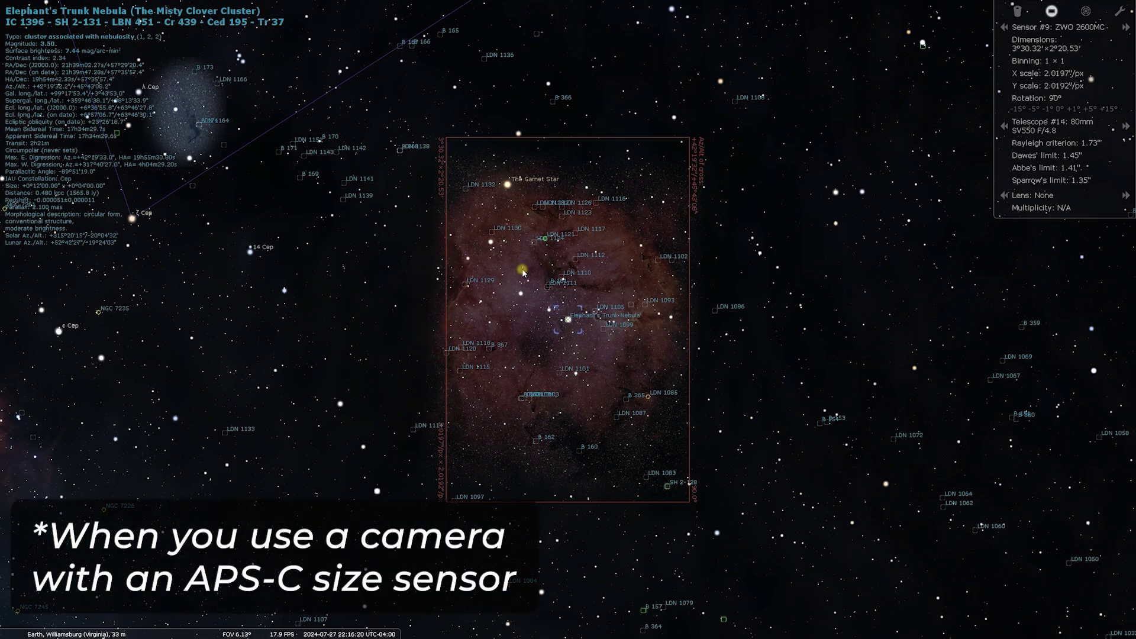
pyautogui.click(1005, 126)
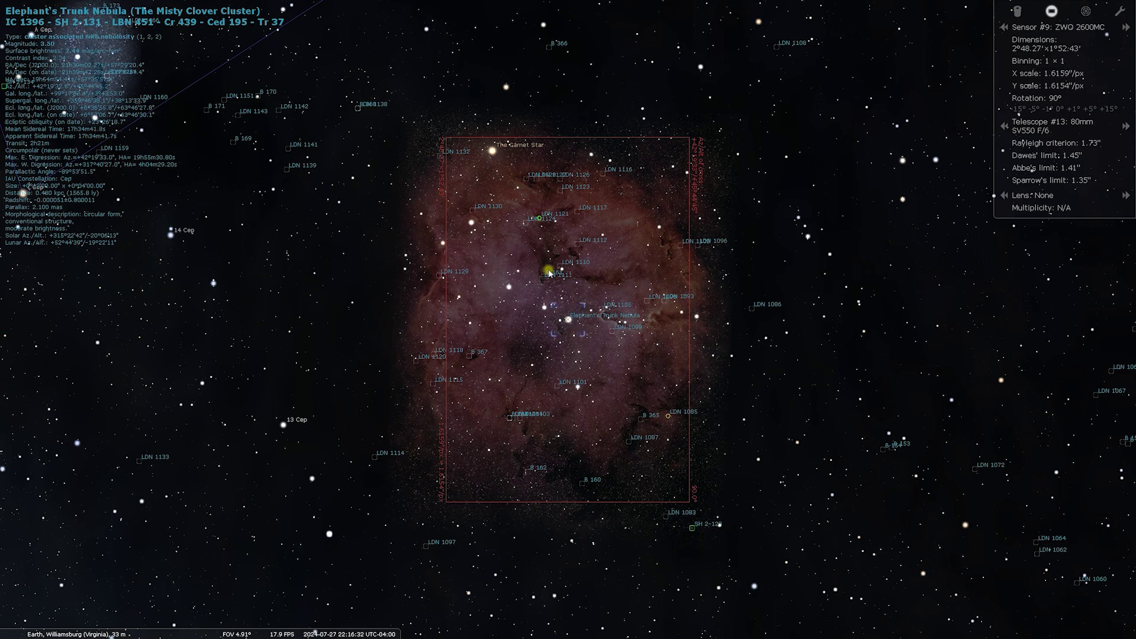
# - Switch the simulated camera sensor to the SV405CC
pyautogui.click(1004, 27)
pyautogui.click(1118, 27)
pyautogui.click(1118, 28)
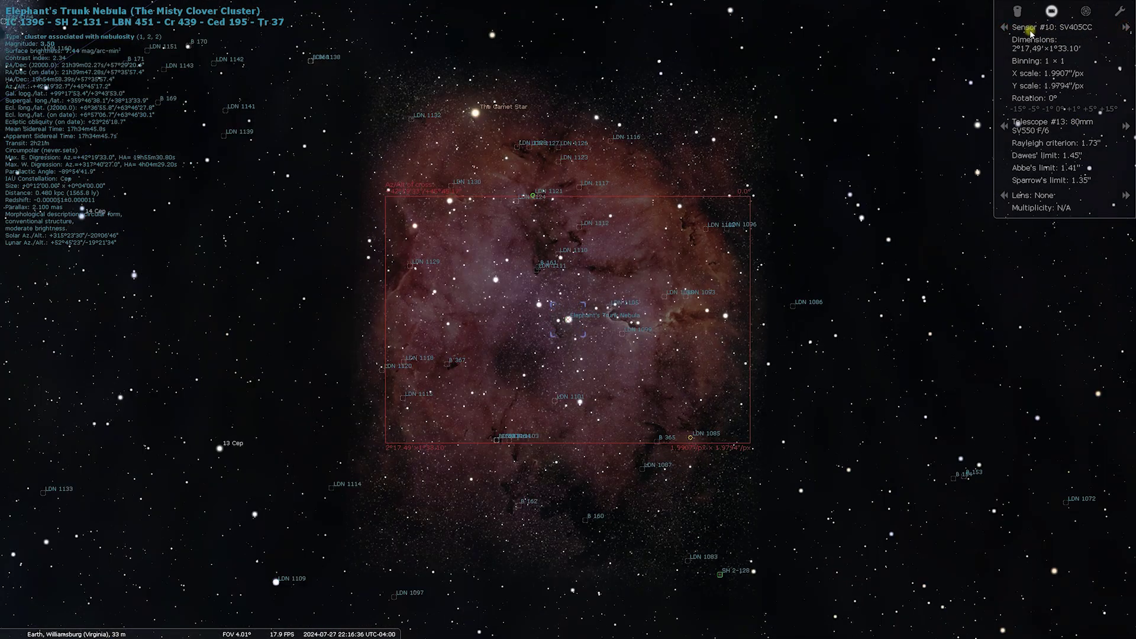
# - Switch the telescope to the 122mm SV550 5.6 and shift the sensor frame towards the nebula's dark trunk
pyautogui.click(1006, 128)
pyautogui.click(1005, 128)
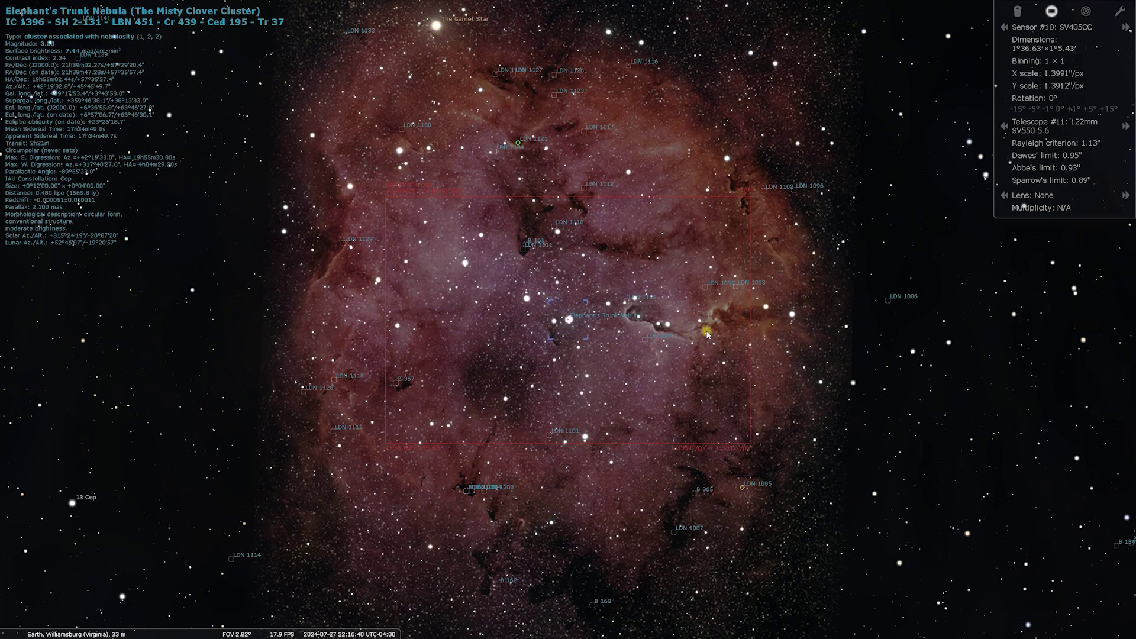
pyautogui.moveTo(707, 332); pyautogui.dragTo(639, 334)
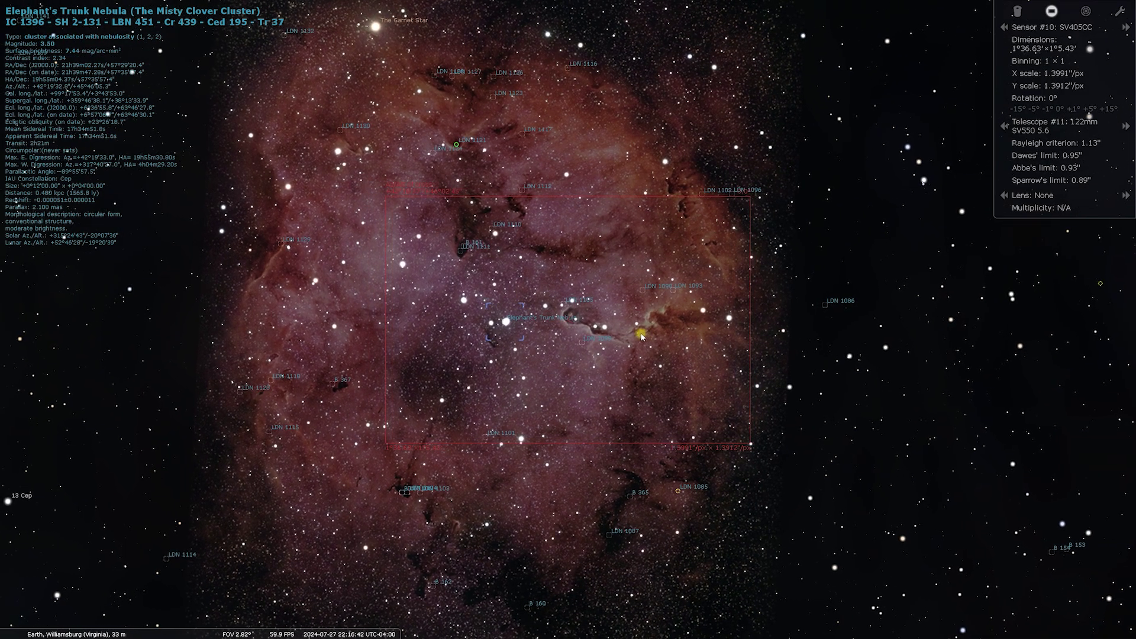
pyautogui.scroll(2, 629, 322)
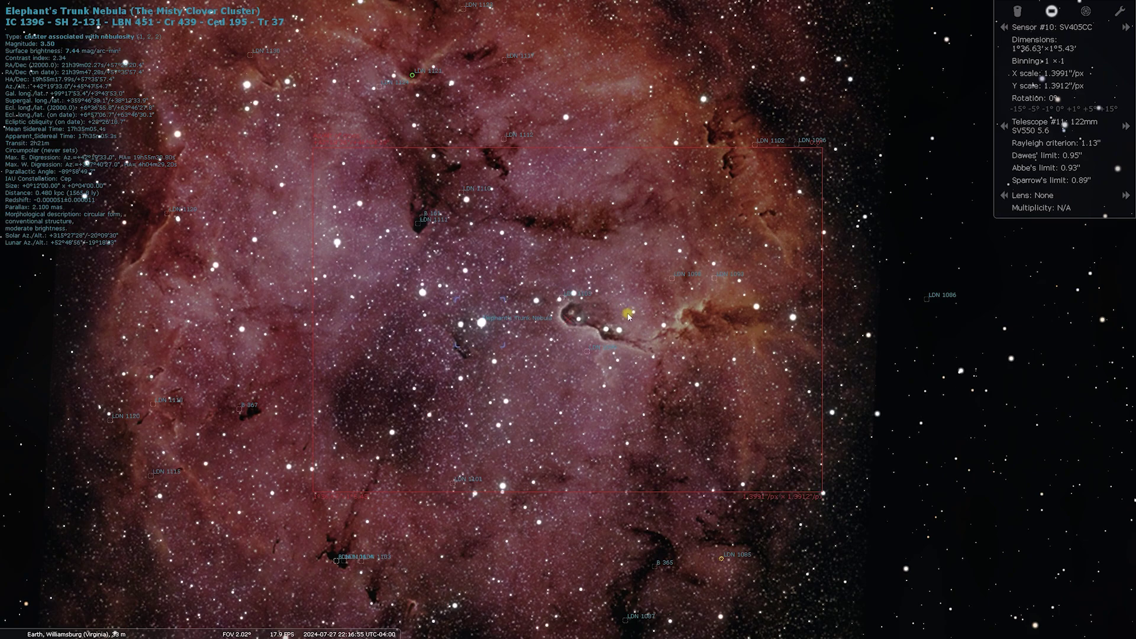
pyautogui.scroll(1, 630, 305)
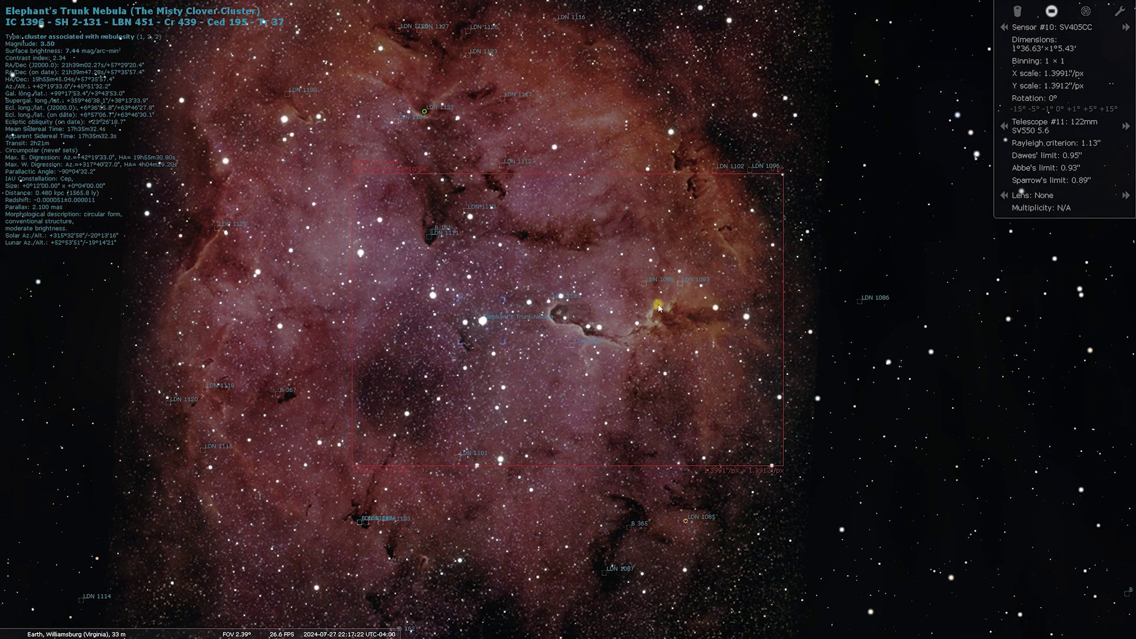
pyautogui.scroll(-2, 651, 299)
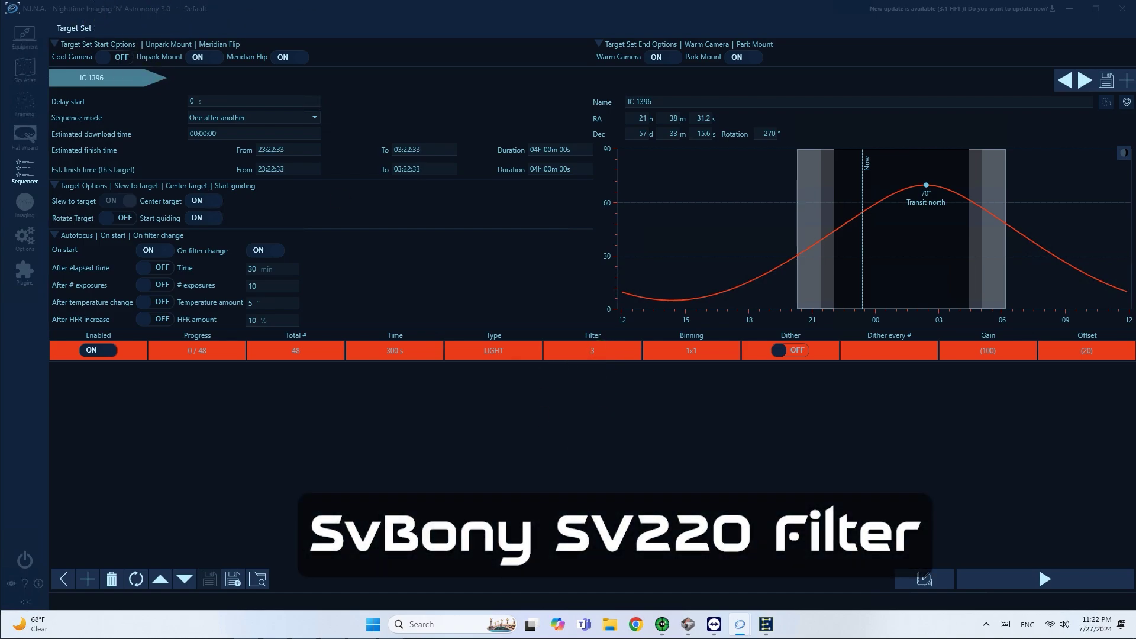
# - In N.I.N.A., check the filter choices for the IC 1396 light exposures, keep filter 3, and open the imaging view
pyautogui.click(595, 350)
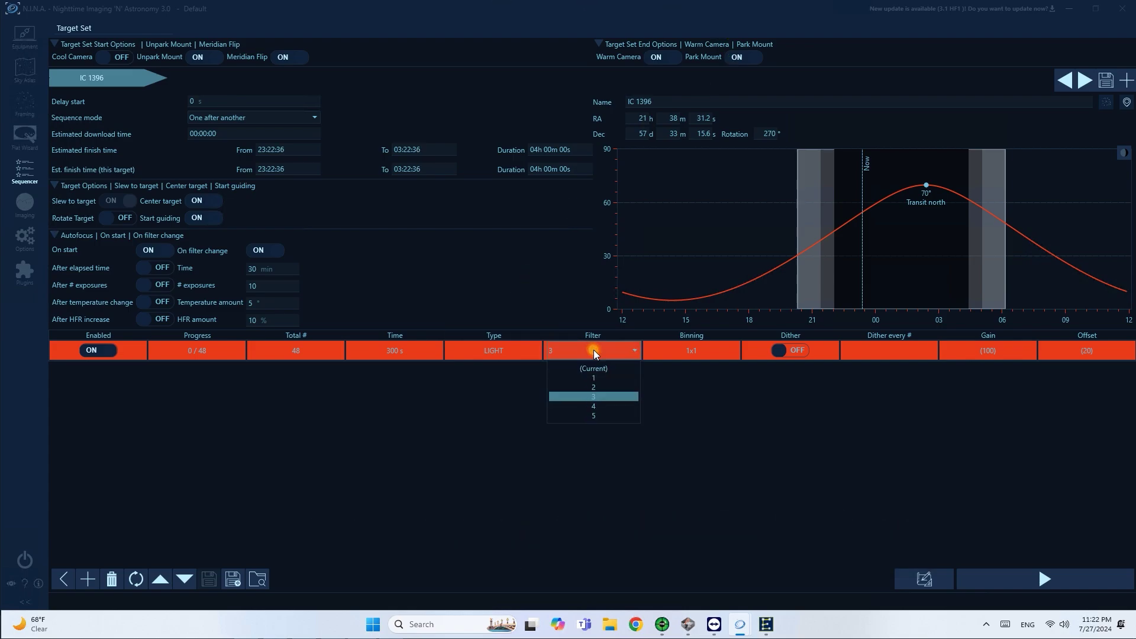
pyautogui.click(609, 398)
pyautogui.click(601, 389)
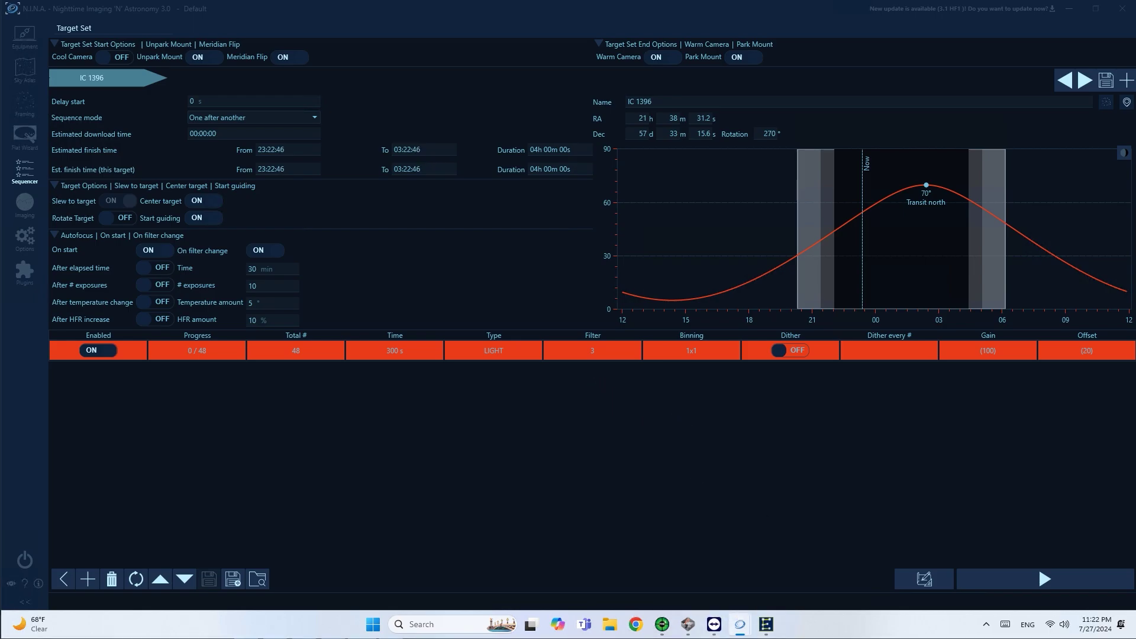
pyautogui.click(525, 635)
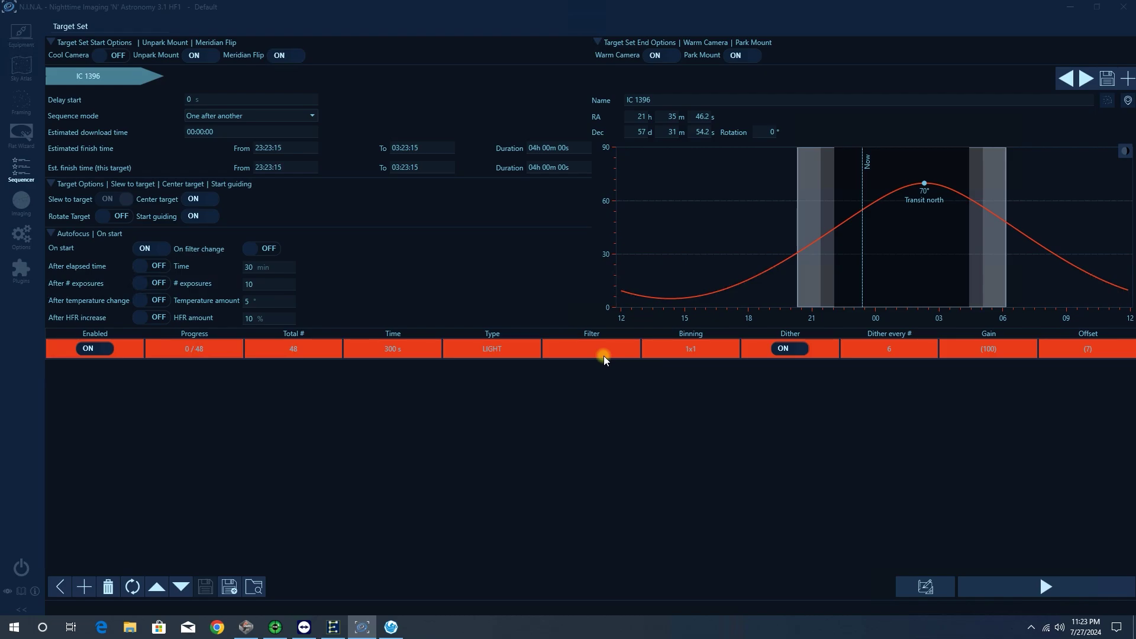
pyautogui.click(21, 202)
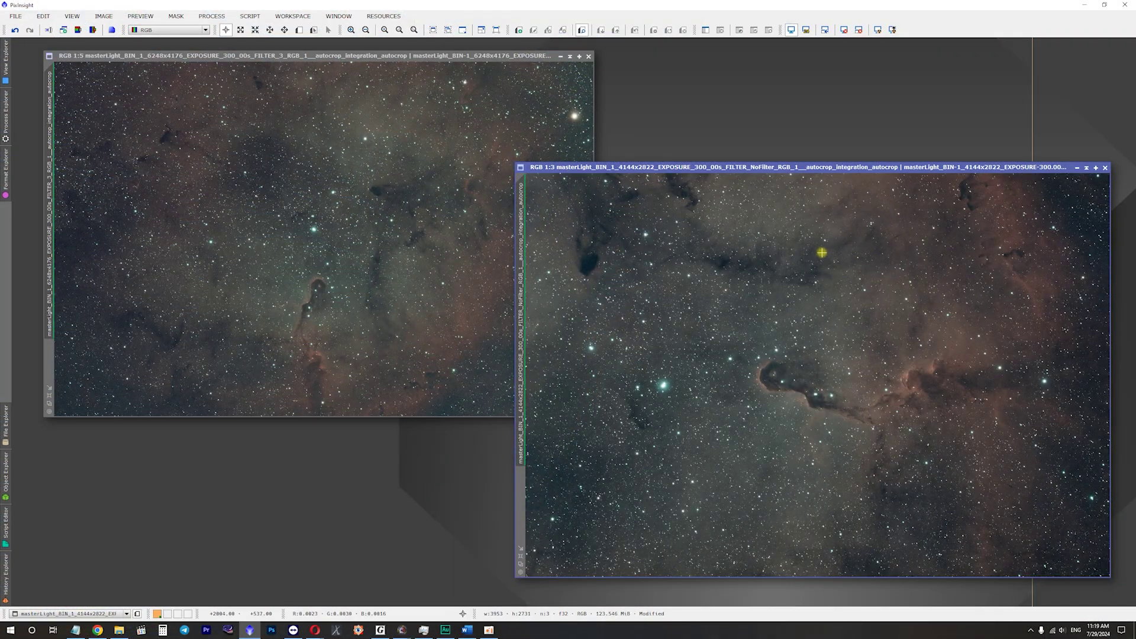
# - In PixInsight, enlarge and reposition the 6248x4176 FILTER_3 master light window and show the image at 1:4
pyautogui.click(414, 185)
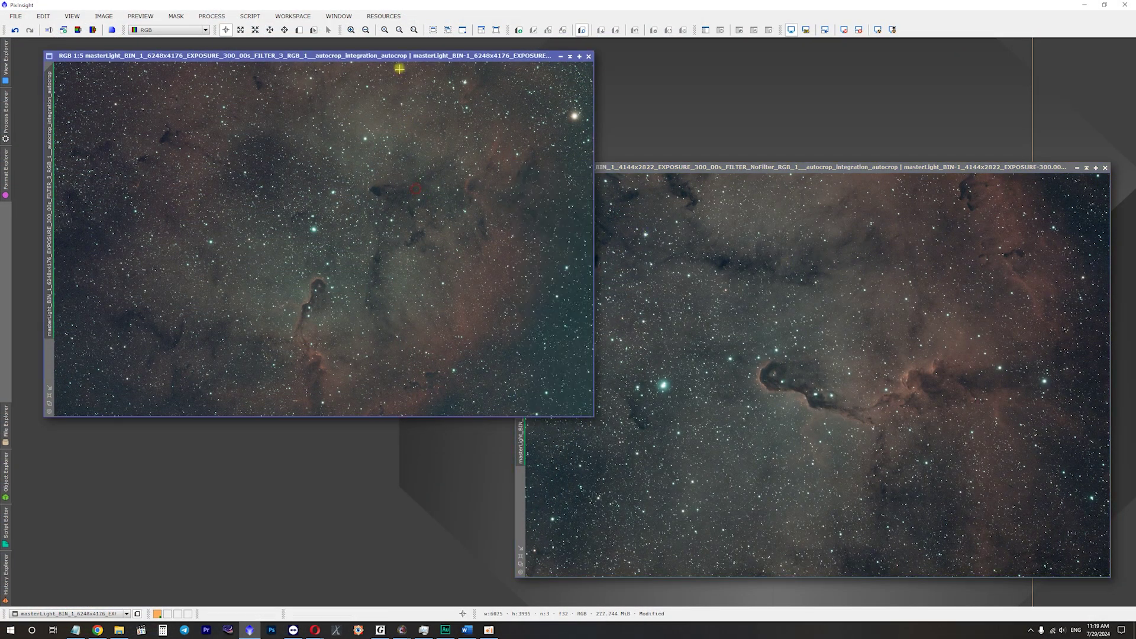
pyautogui.moveTo(391, 59); pyautogui.dragTo(587, 64)
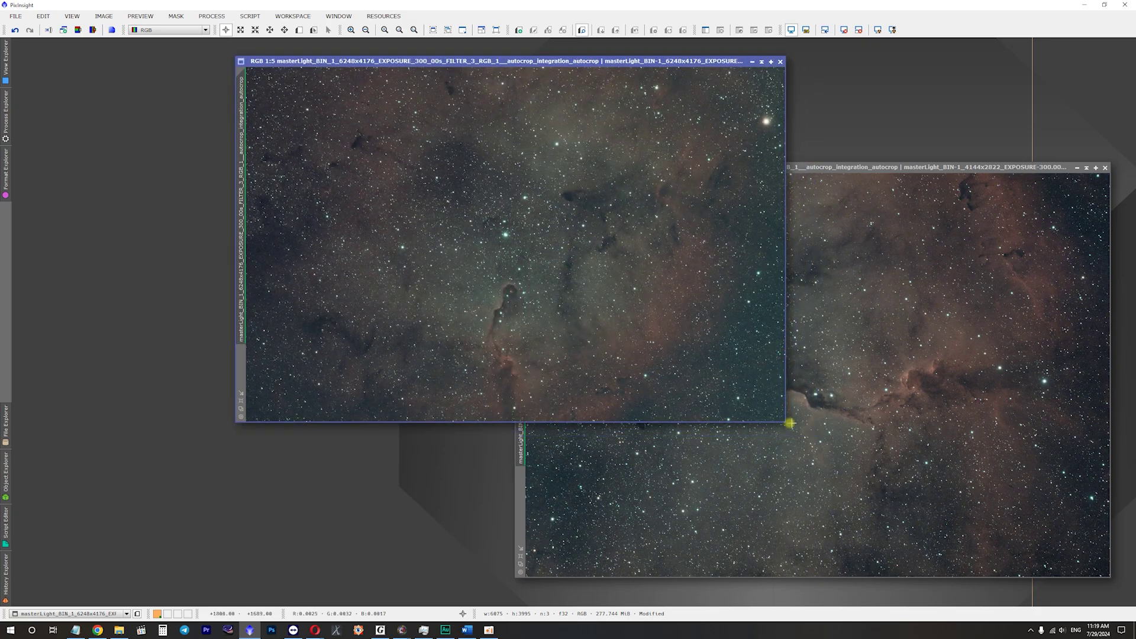
pyautogui.moveTo(783, 421); pyautogui.dragTo(1032, 578)
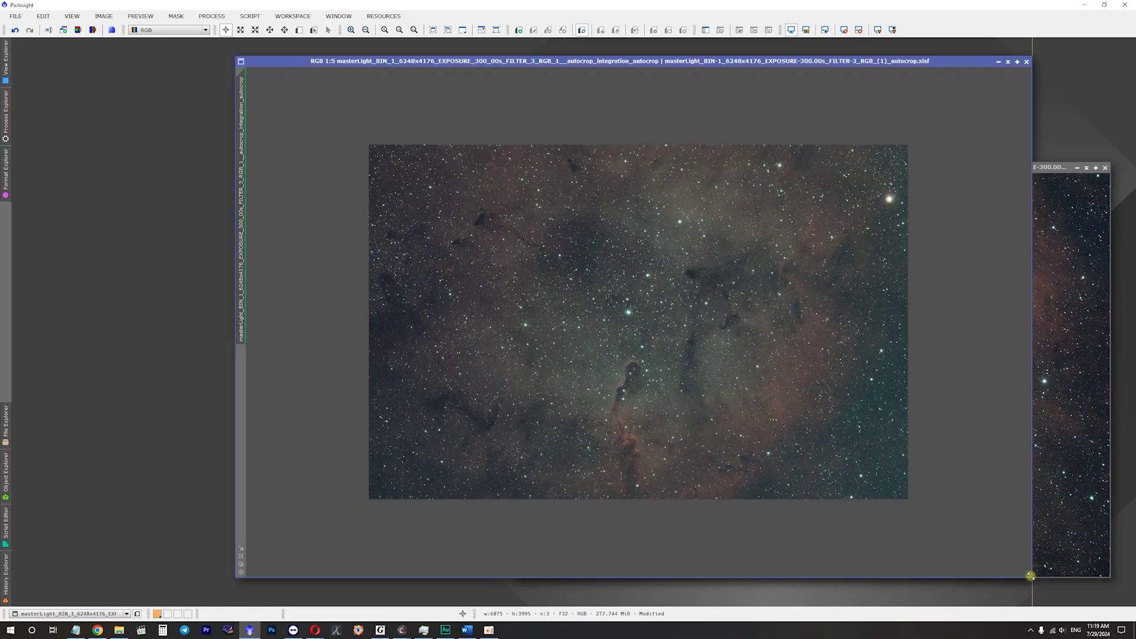
pyautogui.scroll(1, 593, 285)
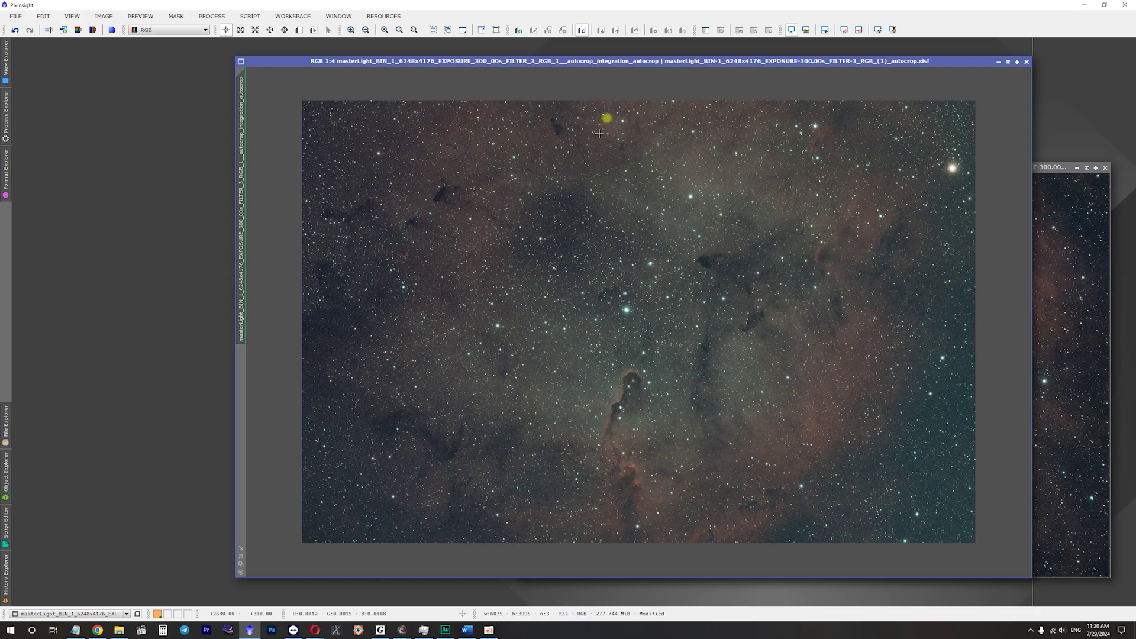
pyautogui.moveTo(604, 64); pyautogui.dragTo(432, 55)
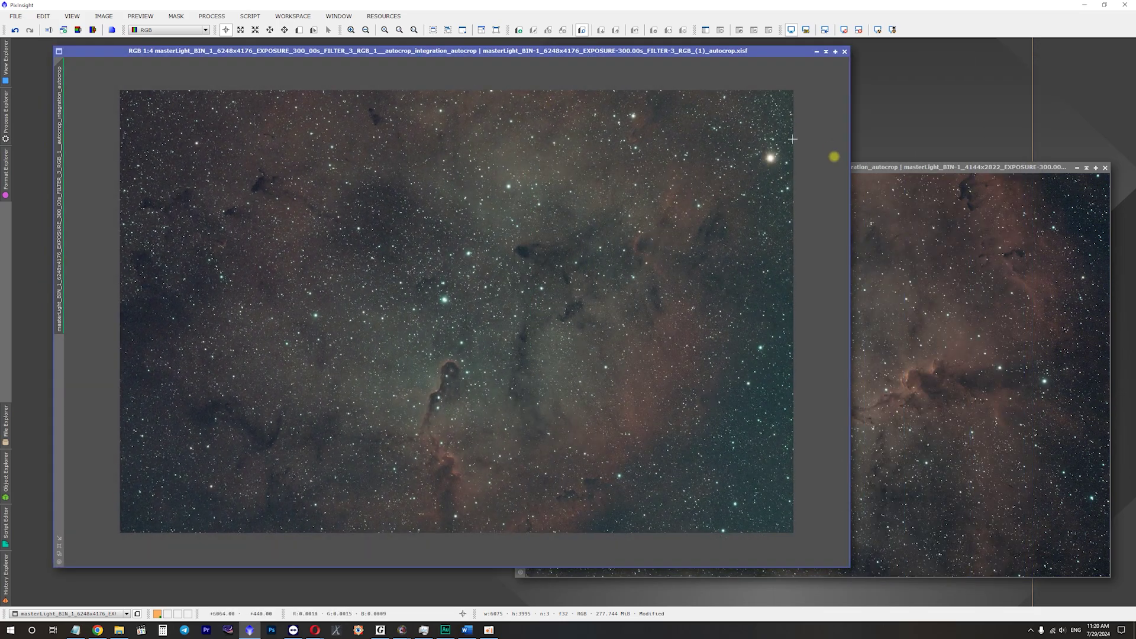
# - Move the 4144x2822 NoFilter master light over the other image, enlarge its window, and inspect the Elephant's Trunk at 1:1
pyautogui.moveTo(981, 169); pyautogui.dragTo(613, 71)
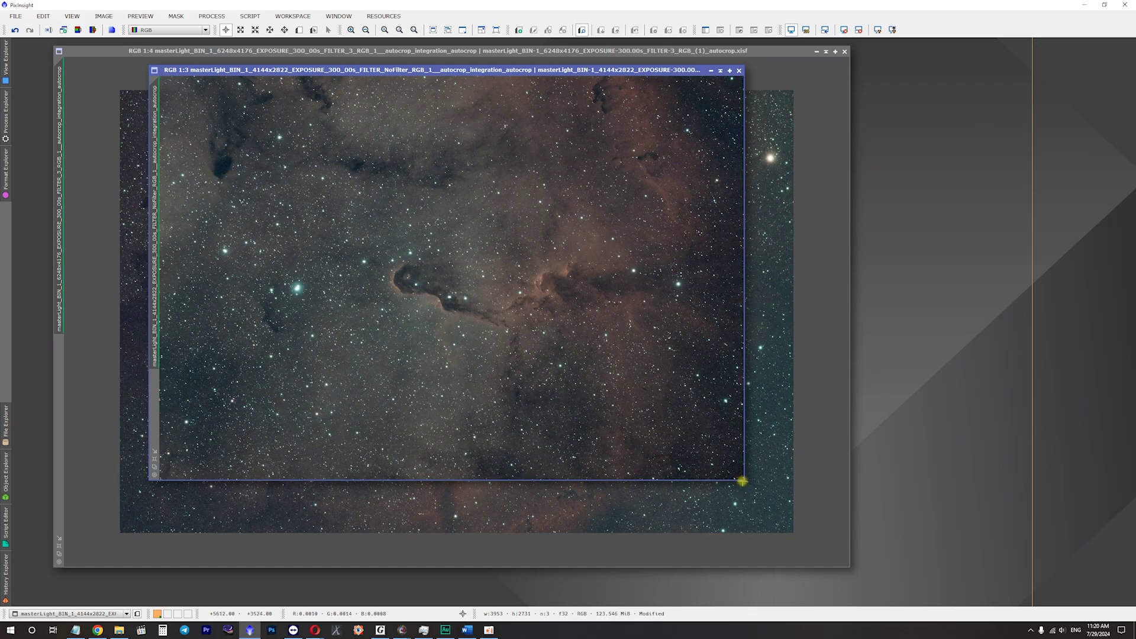
pyautogui.moveTo(740, 477); pyautogui.dragTo(750, 484)
pyautogui.scroll(1, 672, 355)
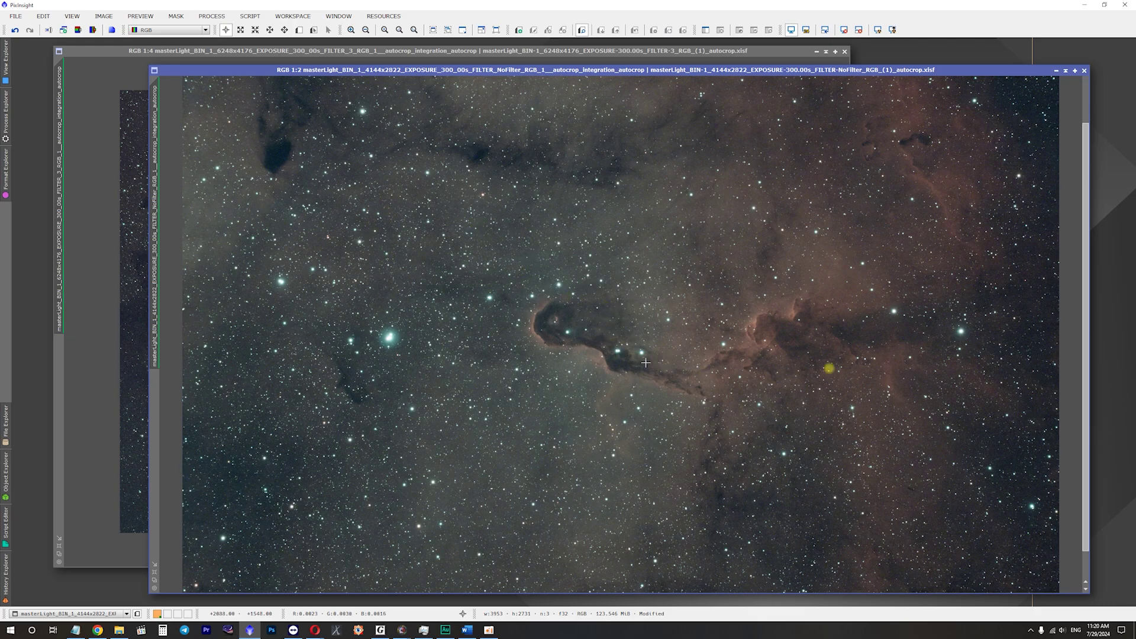
pyautogui.scroll(2, 578, 308)
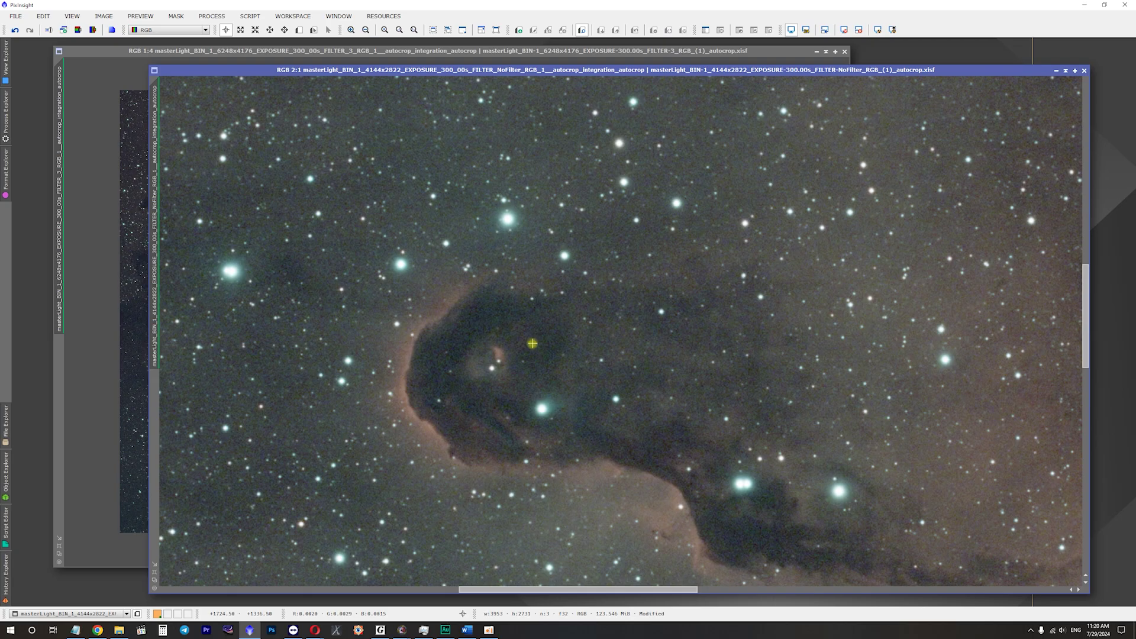
pyautogui.scroll(1, 525, 383)
pyautogui.scroll(-2, 527, 383)
pyautogui.moveTo(563, 406); pyautogui.dragTo(563, 324)
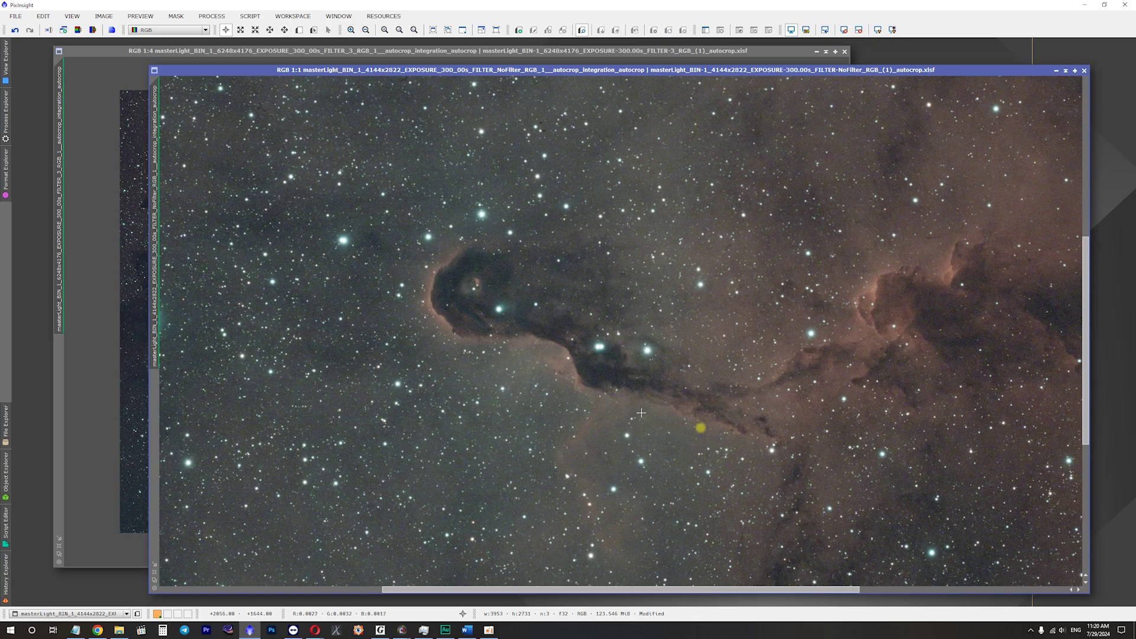
# - Bring the FILTER_3 master light forward and examine its stars and trunk detail at 1:1 against the wider field
pyautogui.click(375, 52)
pyautogui.scroll(3, 436, 418)
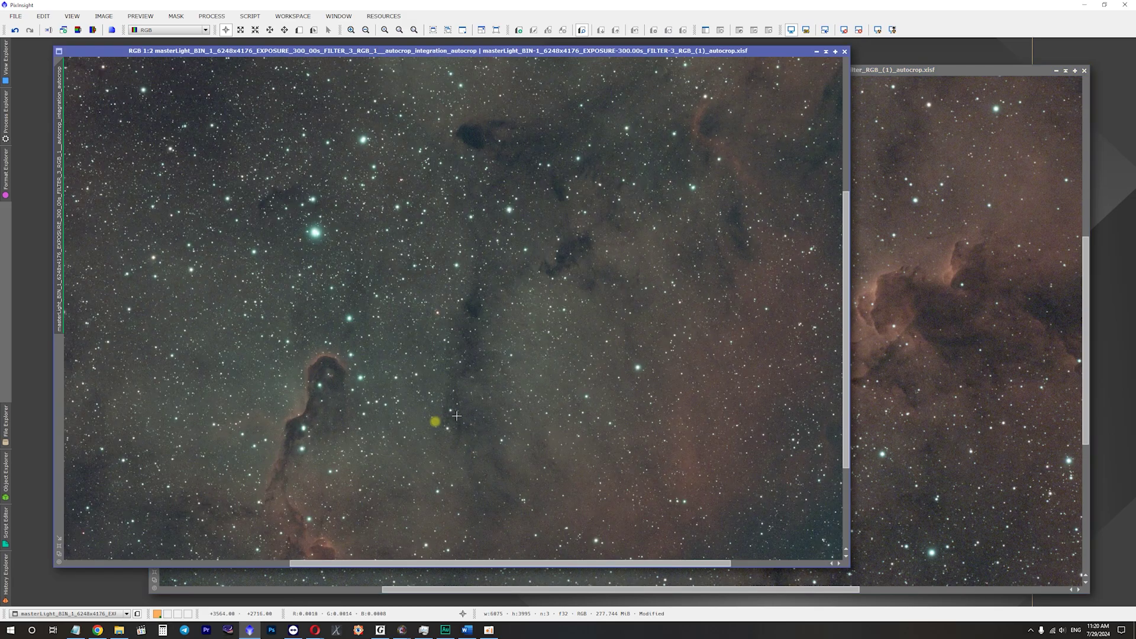
pyautogui.moveTo(381, 395); pyautogui.dragTo(542, 277)
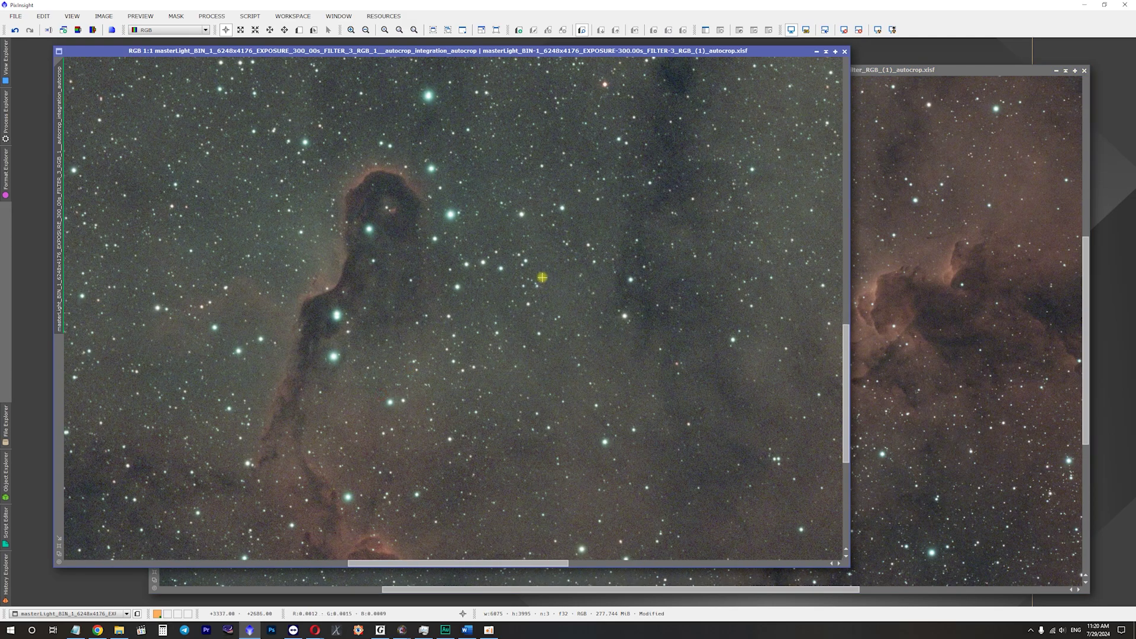
pyautogui.scroll(-2, 542, 277)
pyautogui.scroll(3, 542, 277)
pyautogui.scroll(-6, 548, 276)
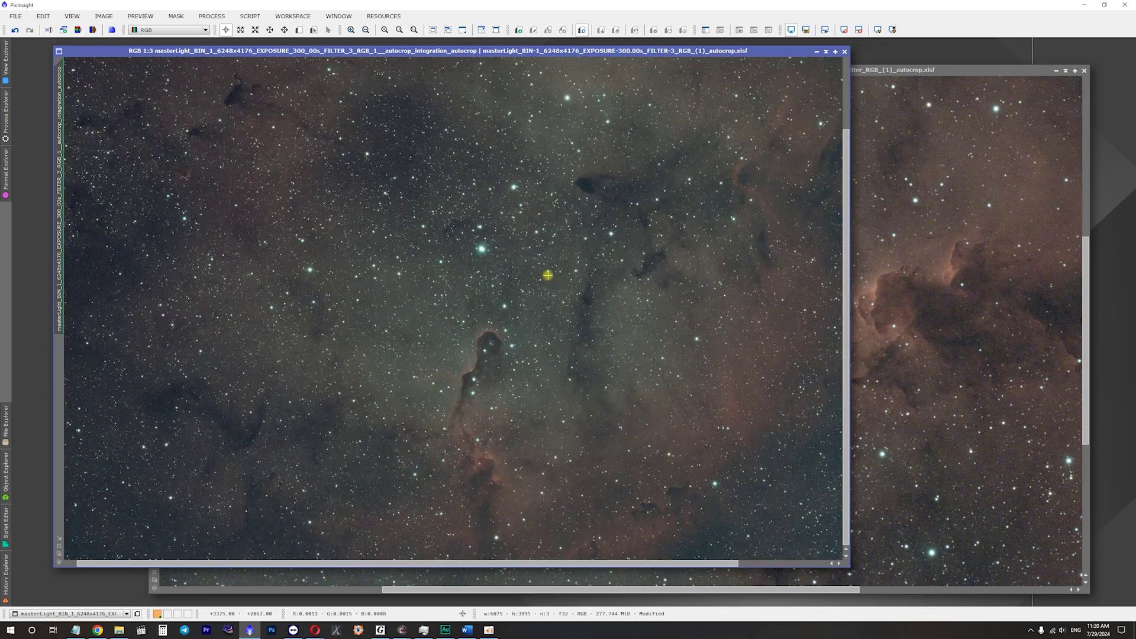
pyautogui.scroll(1, 547, 278)
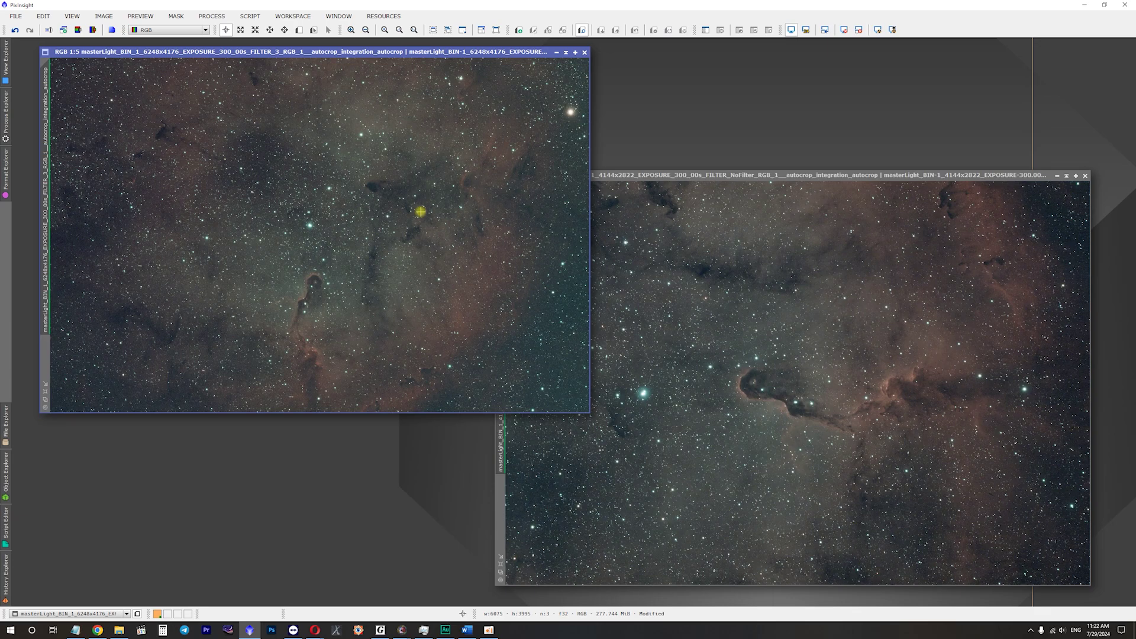
# - Compare the two master lights by bringing each forward in turn and repositioning the NoFilter window beside the FILTER_3 image
pyautogui.click(935, 389)
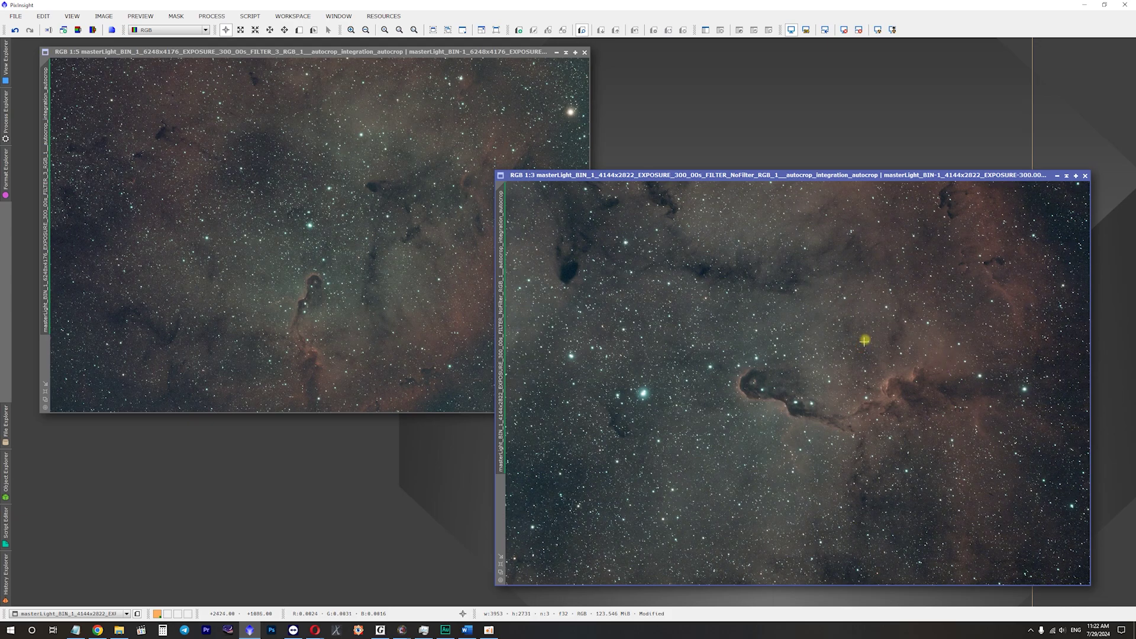
pyautogui.click(417, 240)
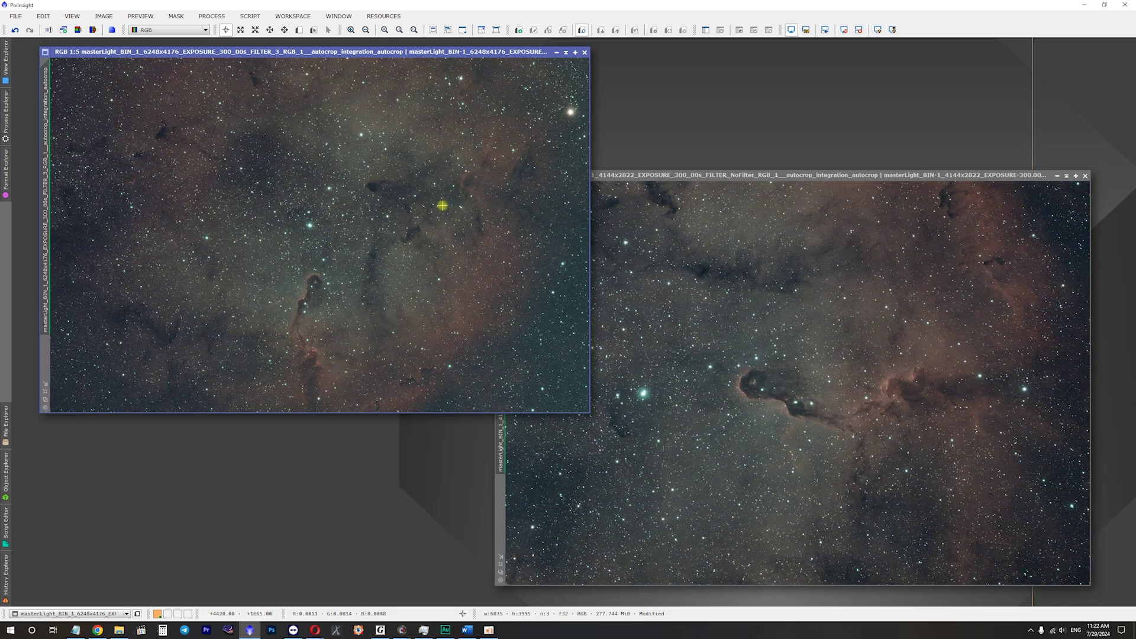
pyautogui.click(808, 329)
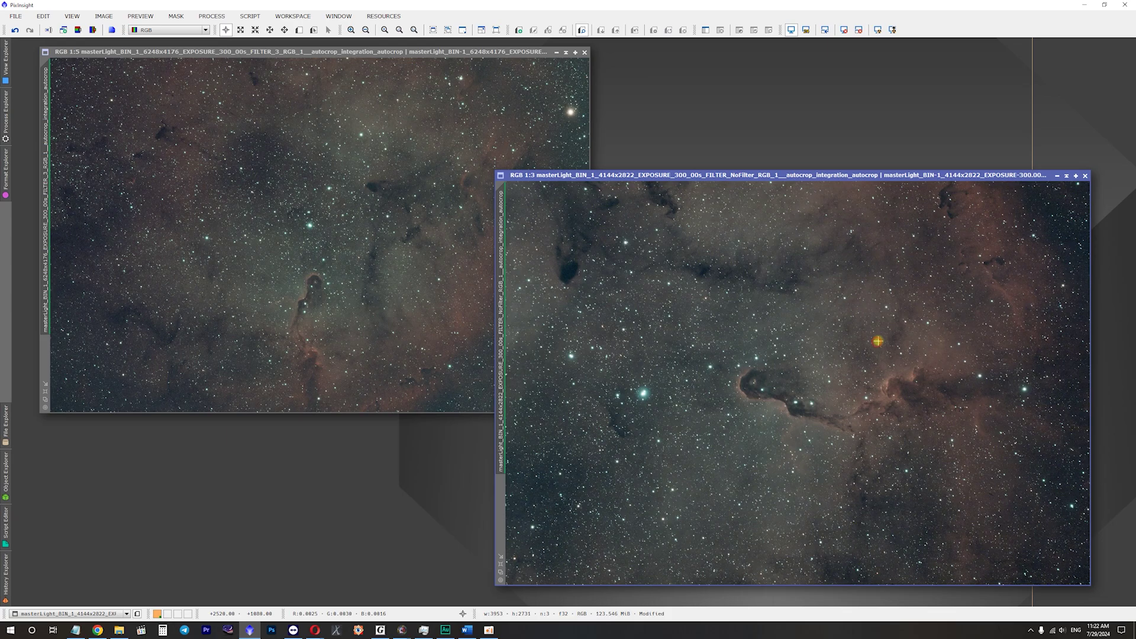
pyautogui.moveTo(775, 177); pyautogui.dragTo(800, 170)
pyautogui.click(386, 169)
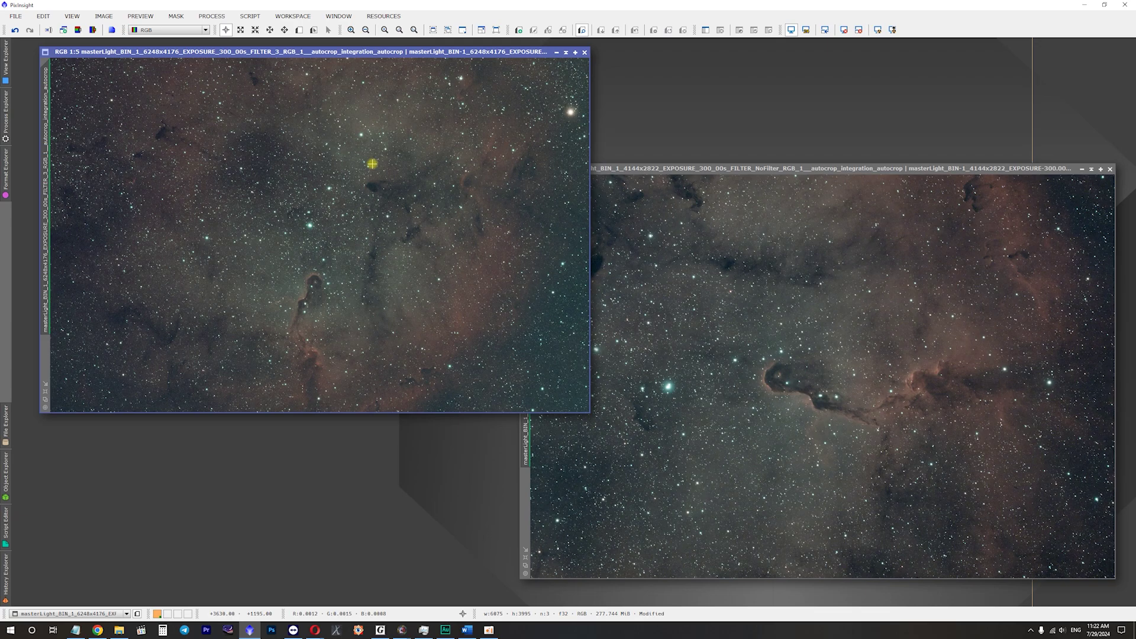
pyautogui.moveTo(838, 168); pyautogui.dragTo(790, 130)
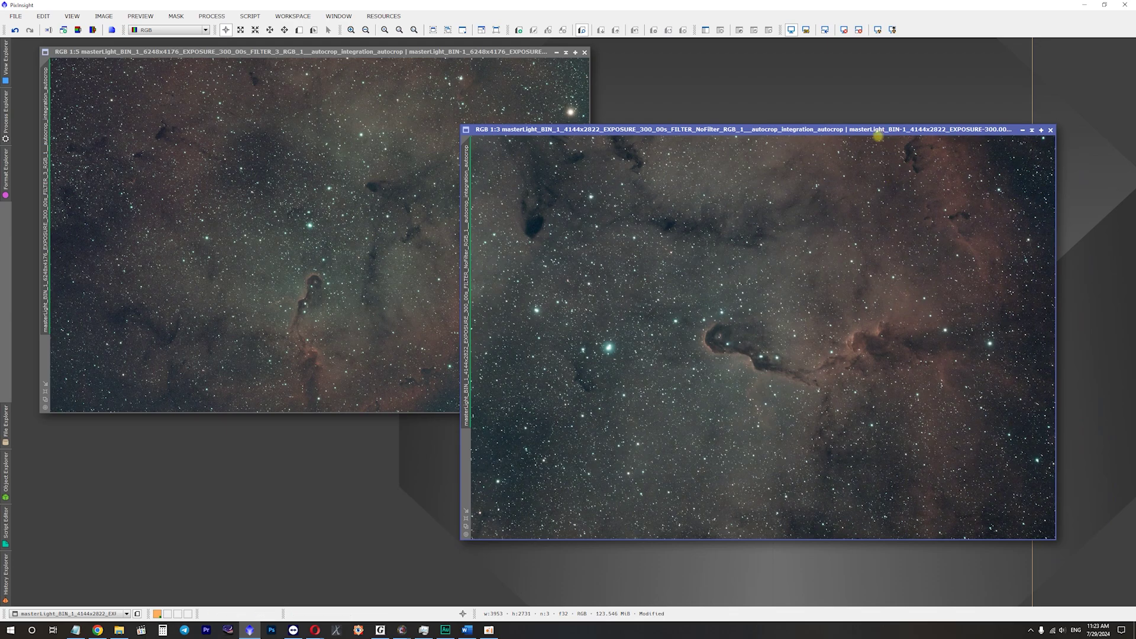
pyautogui.moveTo(783, 129); pyautogui.dragTo(863, 168)
pyautogui.click(552, 108)
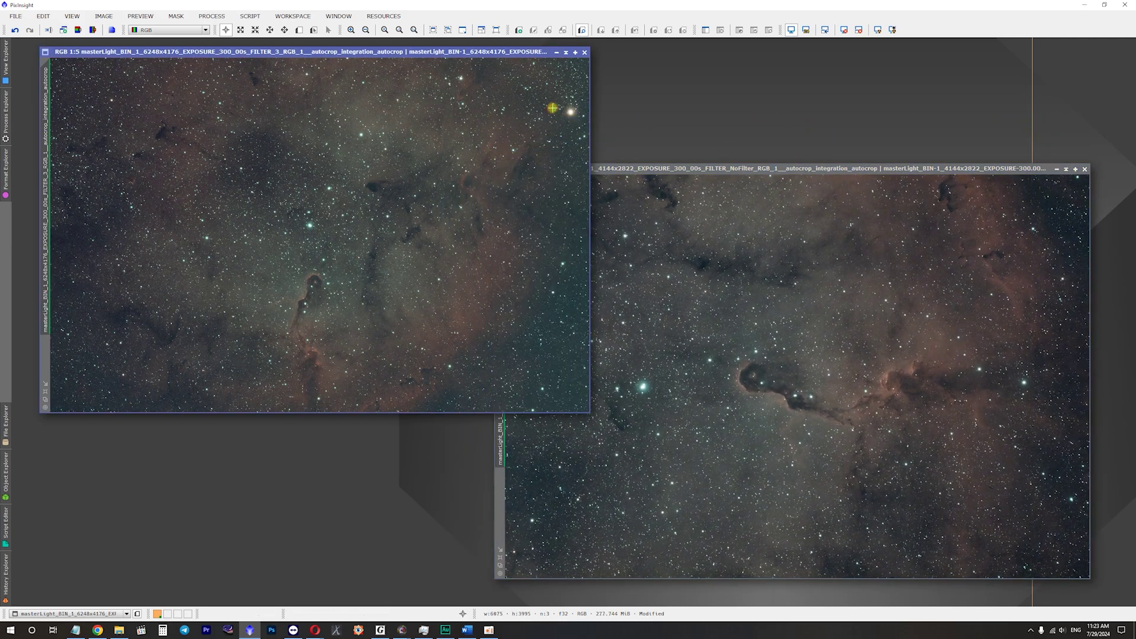